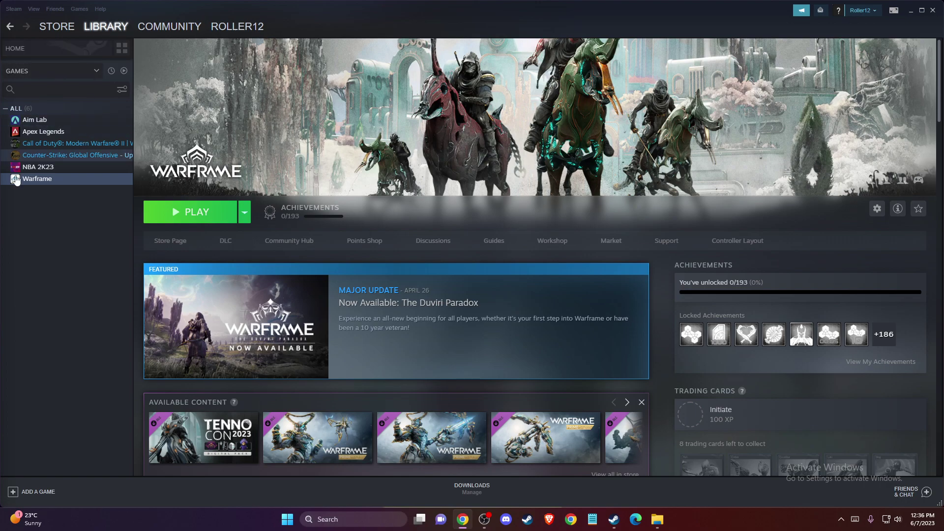
Open Warframe's installation folder from the local file options in its Steam properties.
{"action": "right_click", "coordinate": [45, 182]}
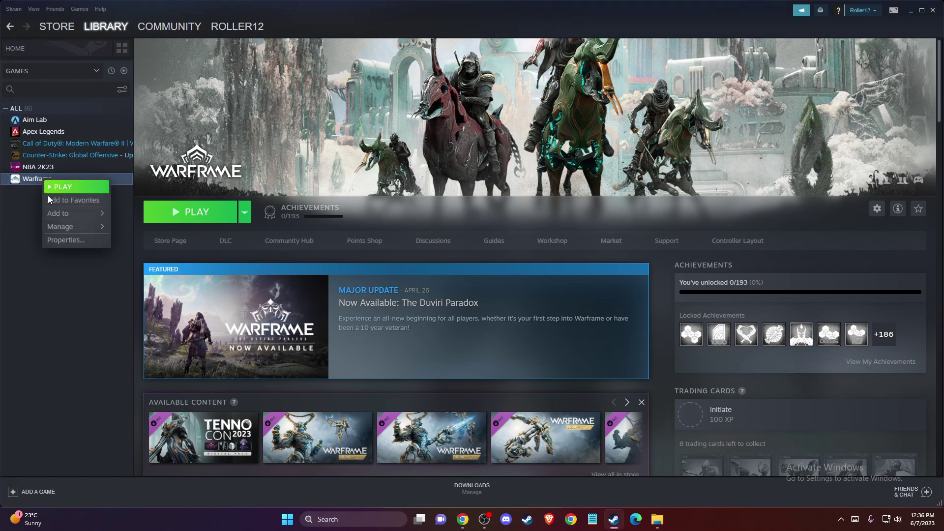
{"action": "left_click", "coordinate": [65, 241]}
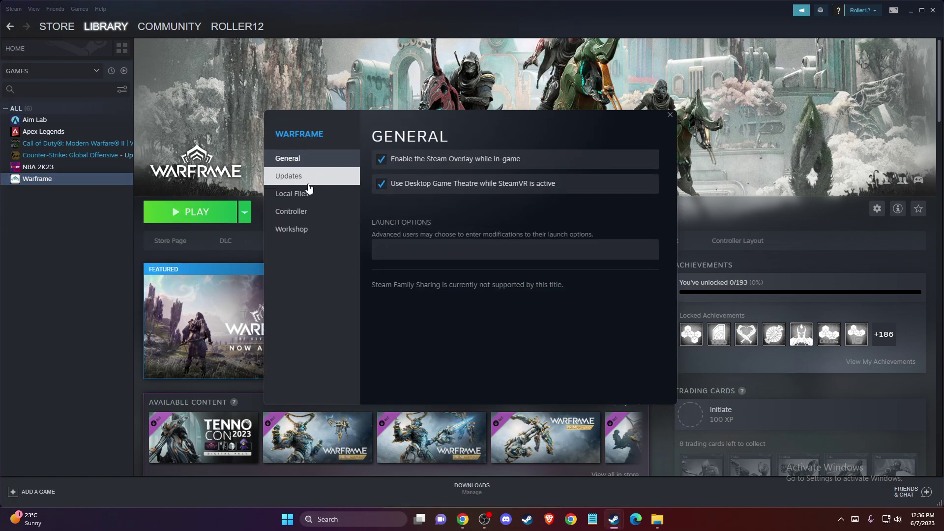
{"action": "left_click", "coordinate": [302, 199]}
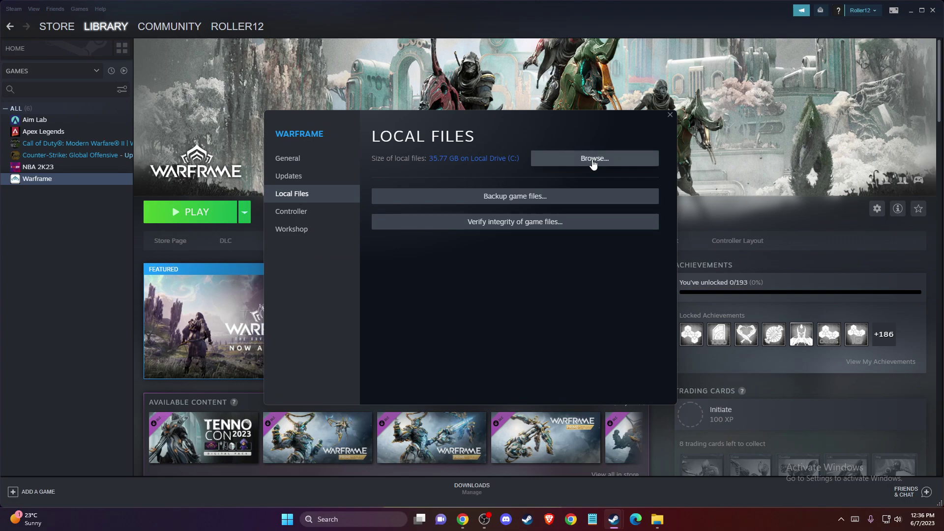
{"action": "left_click", "coordinate": [572, 163]}
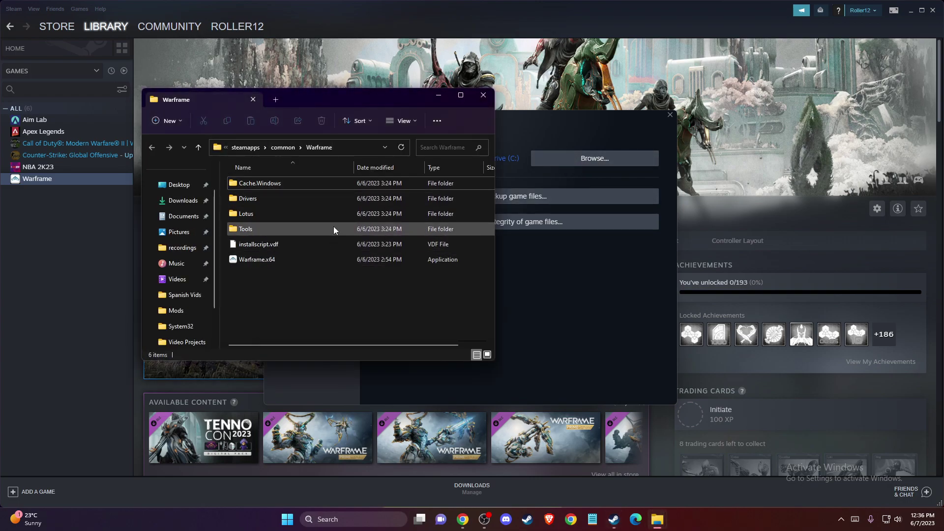
Review the compatibility settings of Warframe.x64, confirm them, close the folder and game properties, and minimize Steam.
{"action": "left_click", "coordinate": [272, 263]}
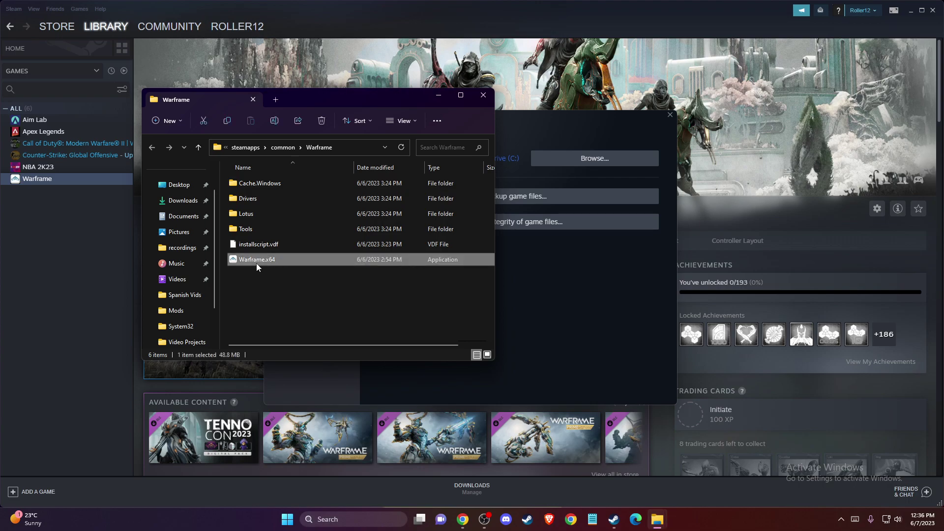
{"action": "right_click", "coordinate": [267, 262]}
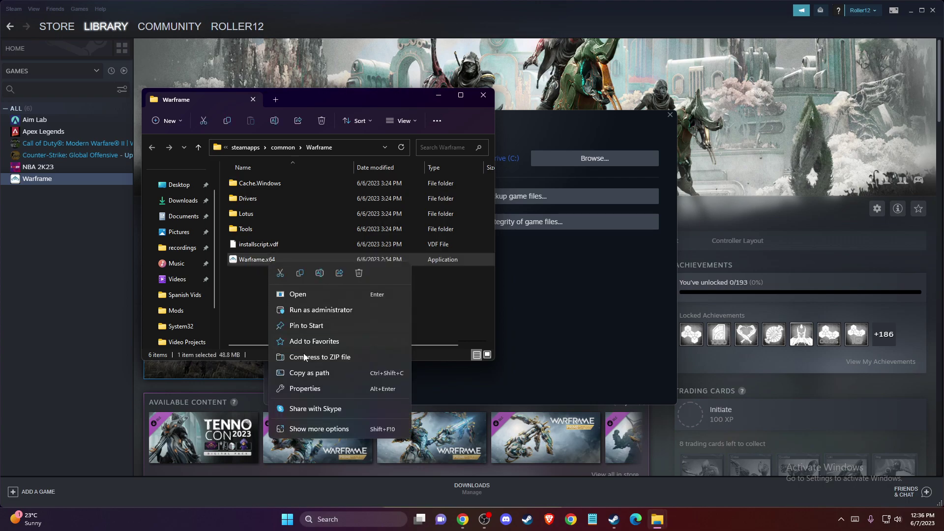
{"action": "left_click", "coordinate": [307, 388]}
{"action": "left_click", "coordinate": [358, 256]}
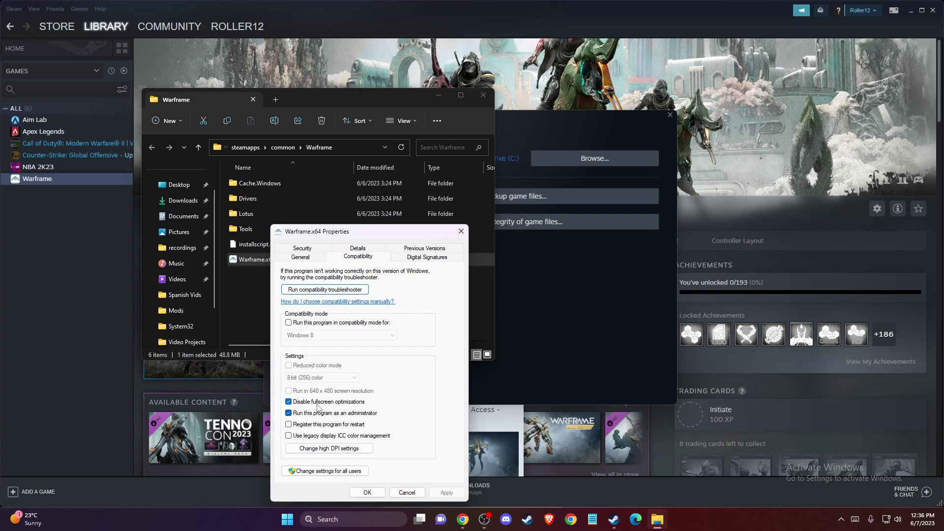
{"action": "left_click", "coordinate": [367, 492]}
{"action": "left_click", "coordinate": [482, 95]}
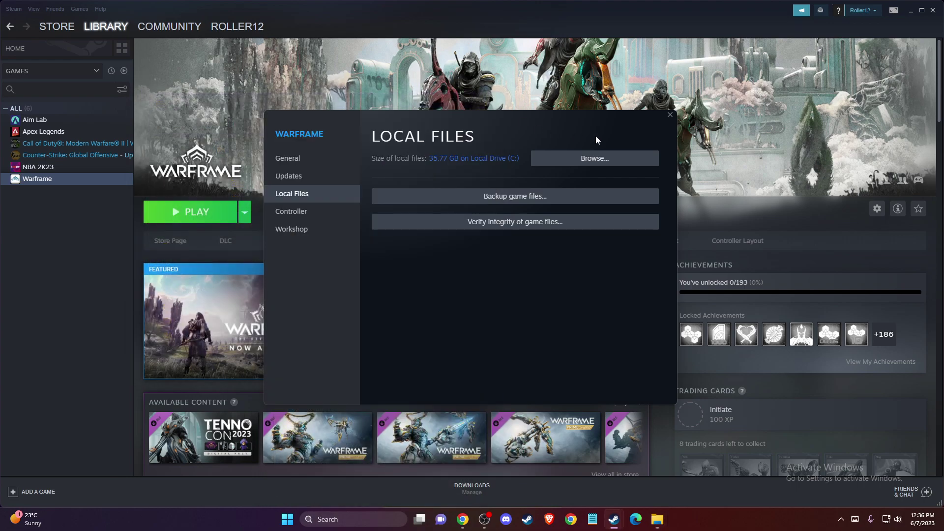
{"action": "left_click", "coordinate": [670, 115]}
{"action": "left_click", "coordinate": [910, 11]}
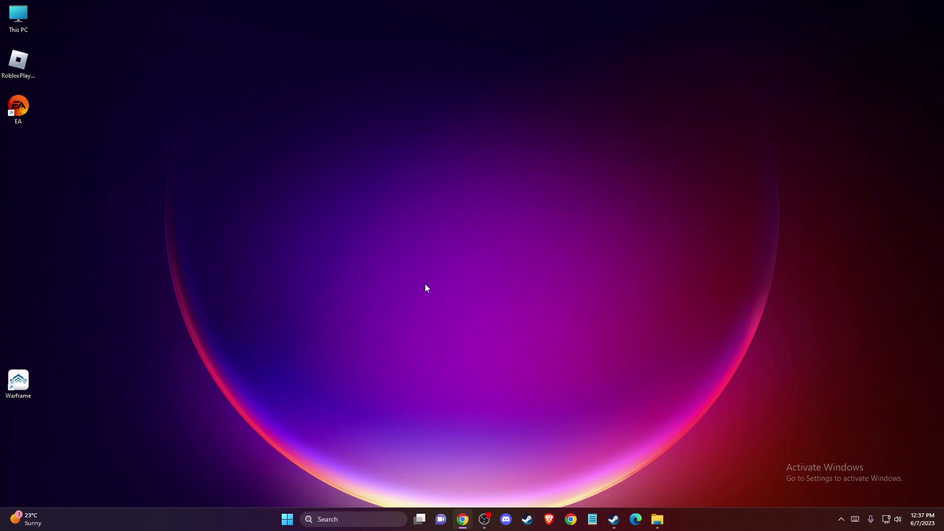
Search Windows for "check for updates", view the Windows Update settings, and close them.
{"action": "left_click", "coordinate": [343, 513]}
{"action": "type", "text": "check for updates"}
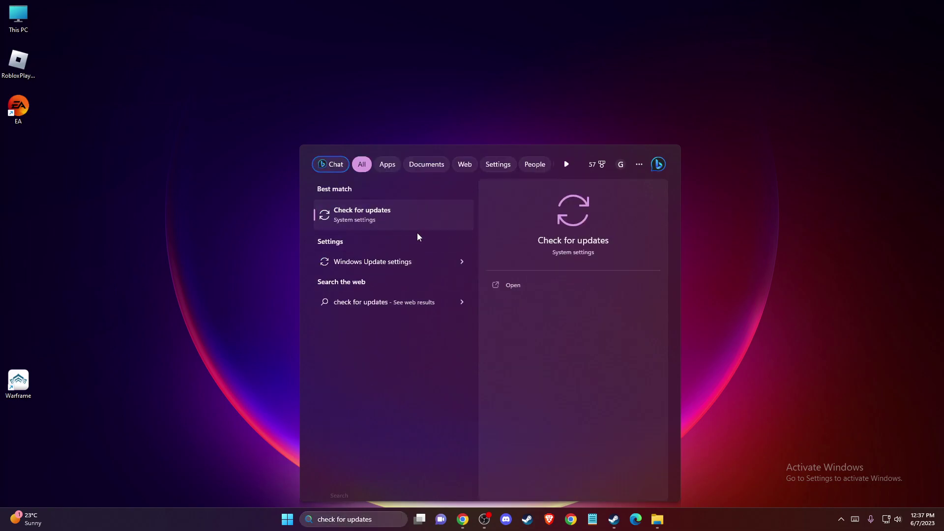
{"action": "left_click", "coordinate": [404, 226]}
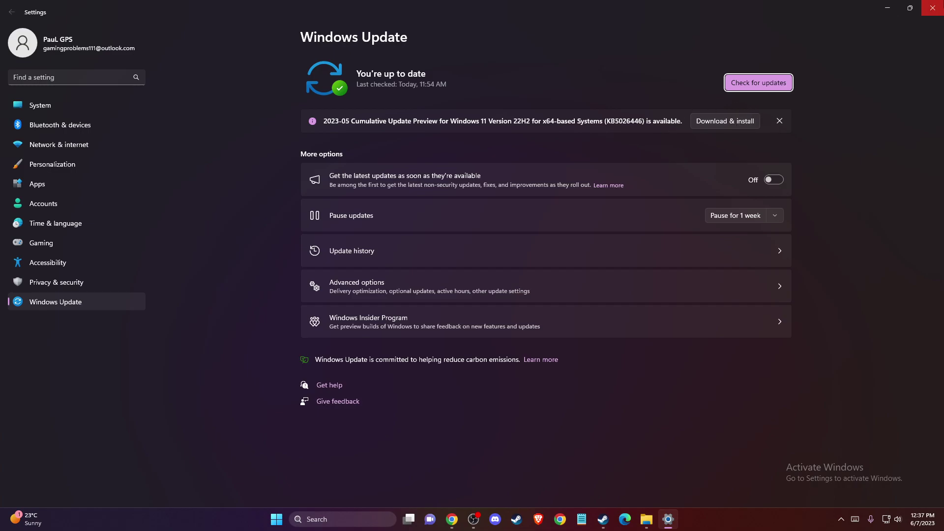
{"action": "left_click", "coordinate": [940, 5]}
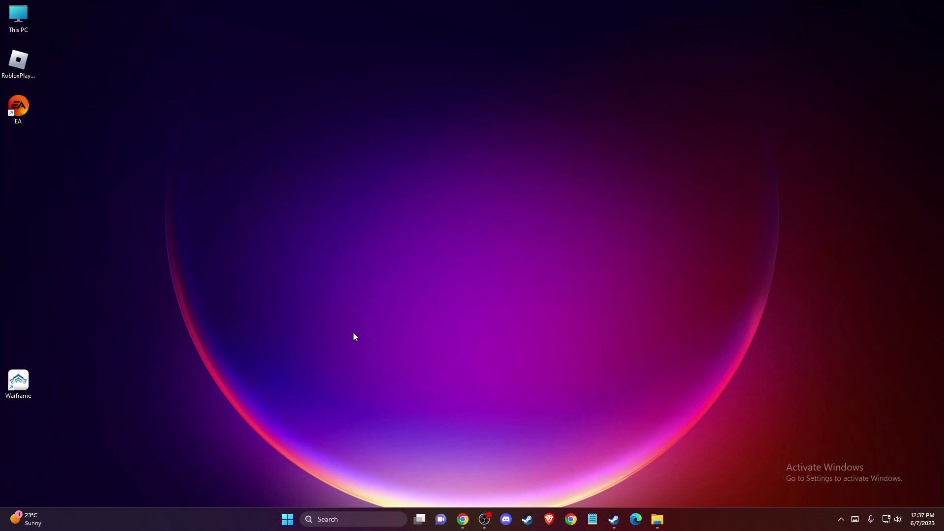
Open GeForce Experience and check for updates to the graphics driver.
{"action": "left_click", "coordinate": [353, 520]}
{"action": "type", "text": "gef"}
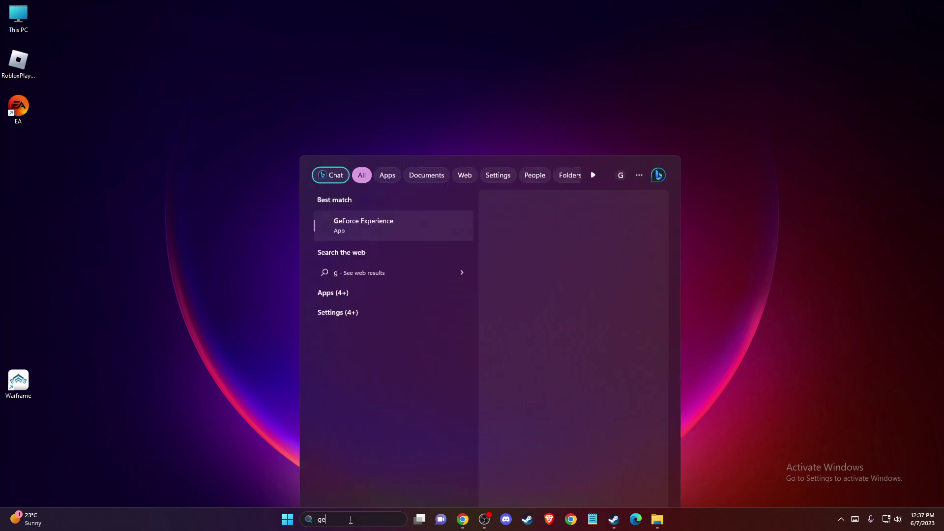
{"action": "left_click", "coordinate": [361, 226]}
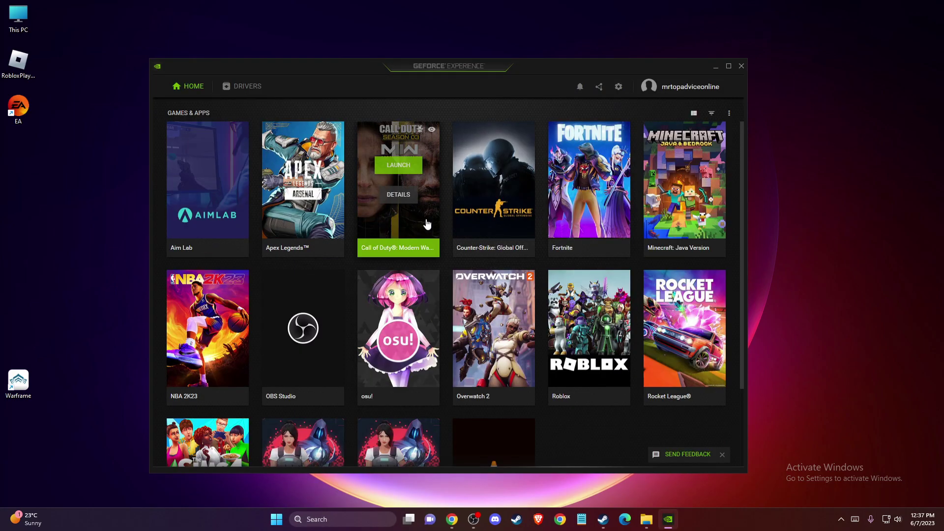
{"action": "left_click", "coordinate": [235, 87]}
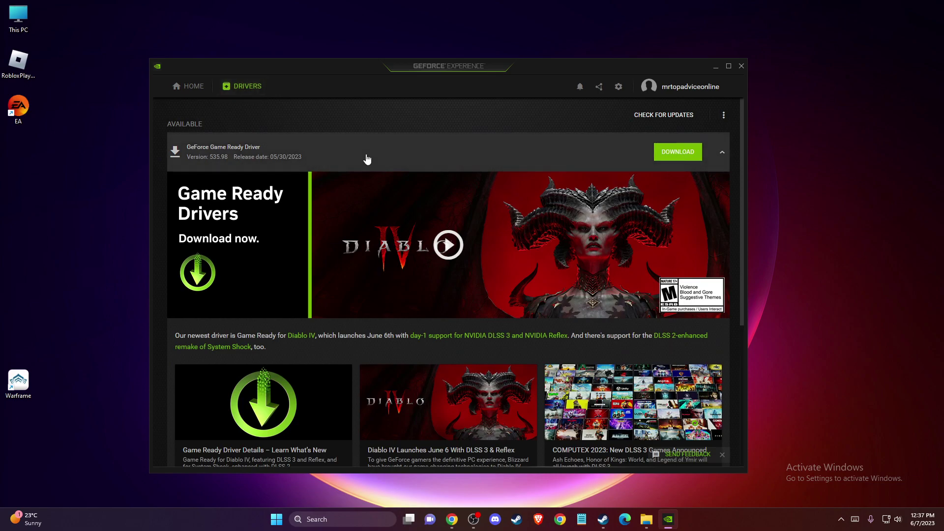
{"action": "left_click", "coordinate": [652, 117]}
Examine the In-Game Overlay option in GeForce Experience's general settings and close the program.
{"action": "left_click", "coordinate": [618, 88]}
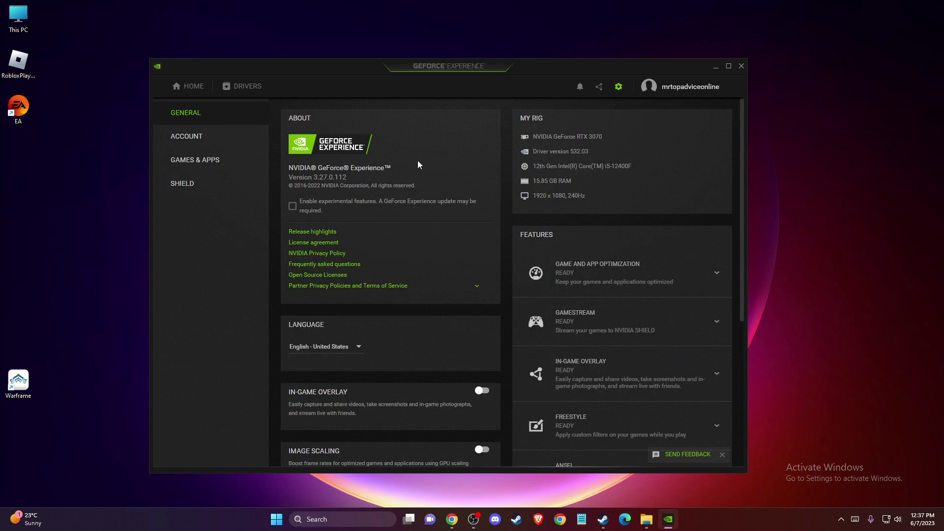
{"action": "scroll", "coordinate": [384, 189], "scroll_direction": "down", "scroll_amount": 5}
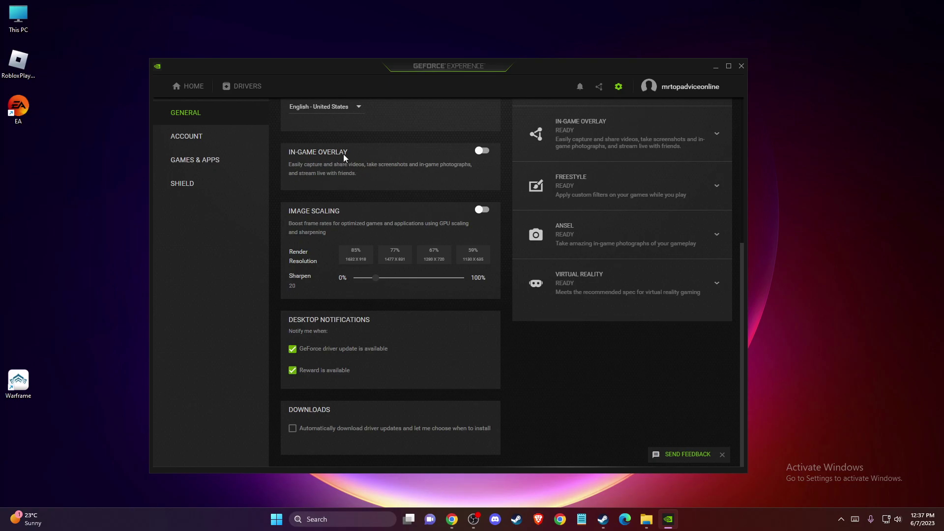
{"action": "left_click", "coordinate": [741, 67]}
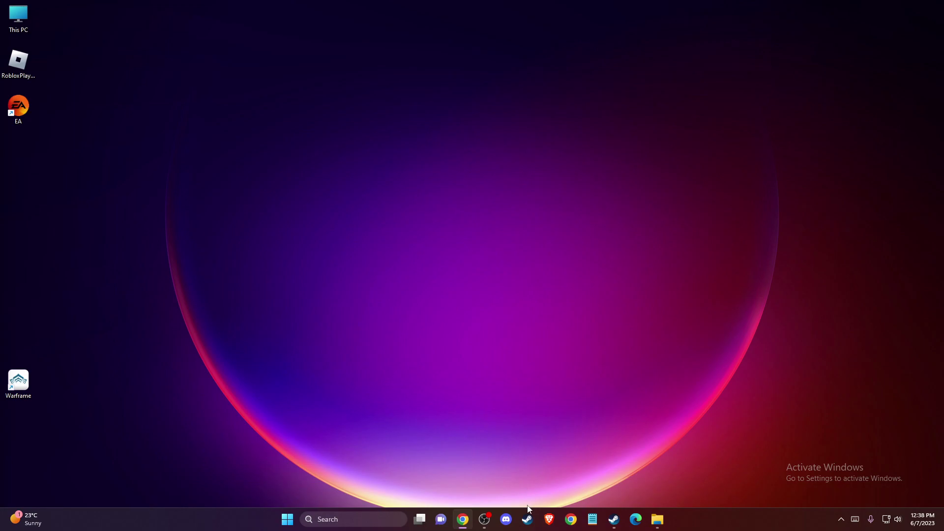
Switch back to Steam and view the file integrity verification option among Warframe's local file properties.
{"action": "left_click", "coordinate": [613, 520]}
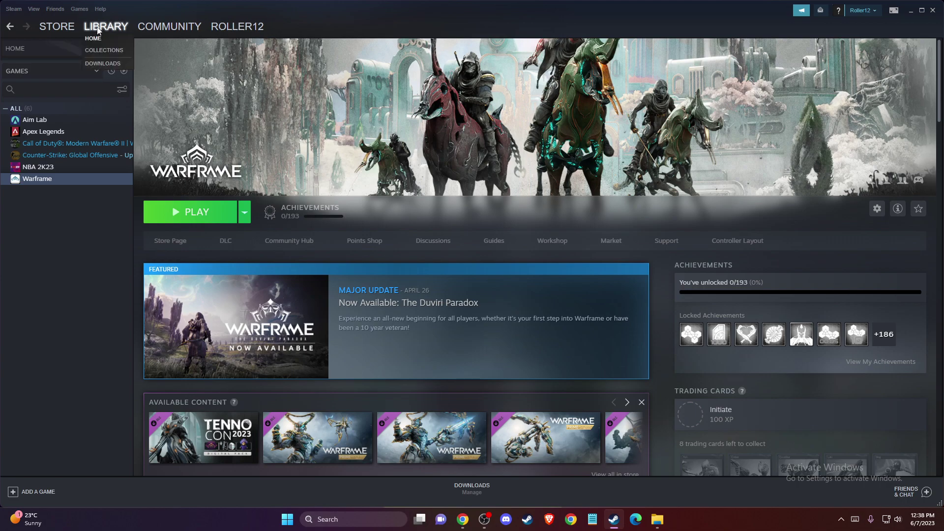
{"action": "right_click", "coordinate": [47, 181]}
{"action": "left_click", "coordinate": [67, 236]}
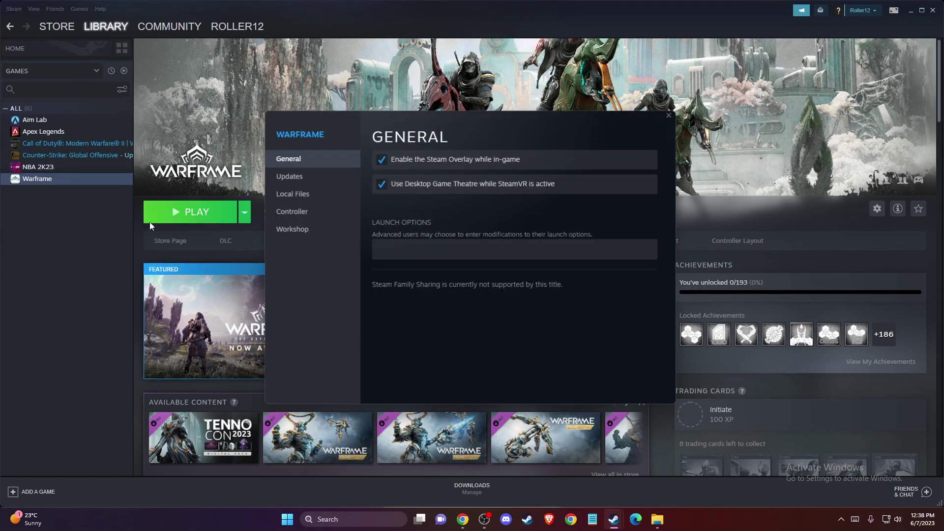
{"action": "left_click", "coordinate": [298, 193]}
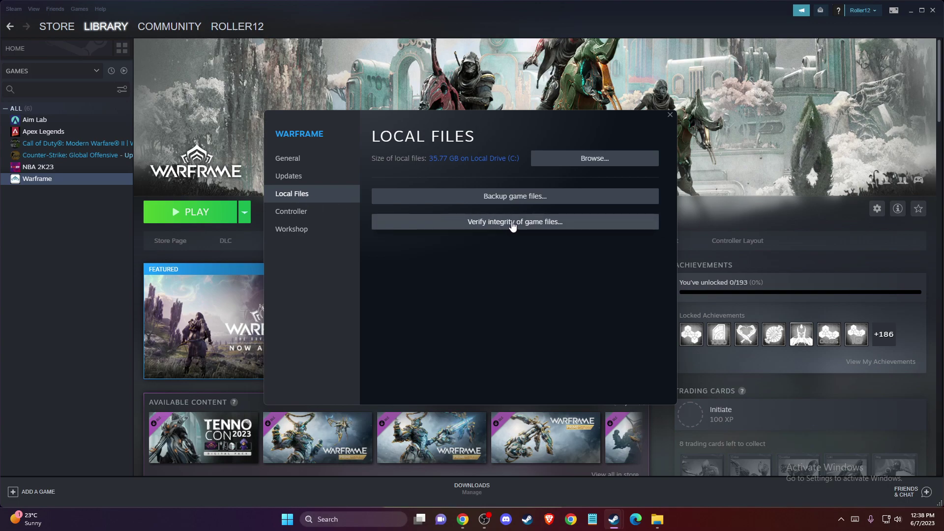
{"action": "left_click", "coordinate": [670, 116]}
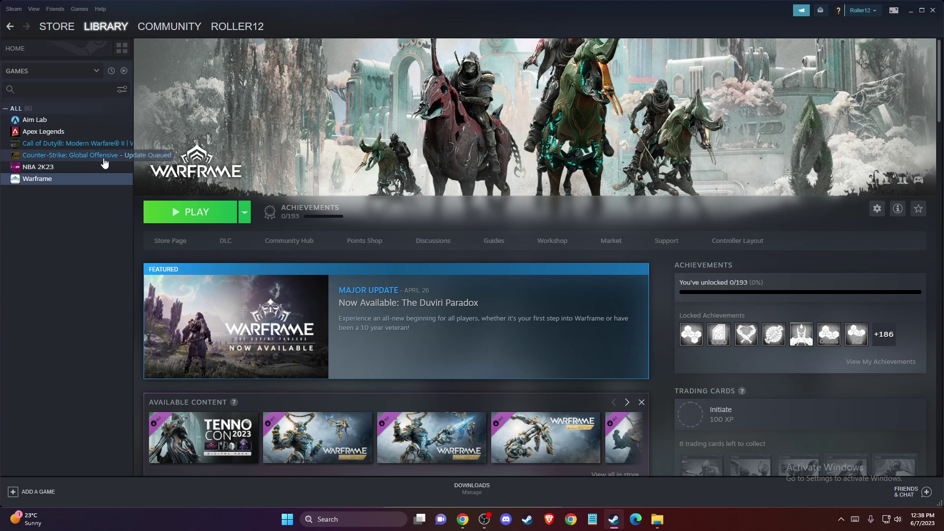
Disable the Steam Overlay while in-game in Warframe's general properties and close them.
{"action": "right_click", "coordinate": [40, 176]}
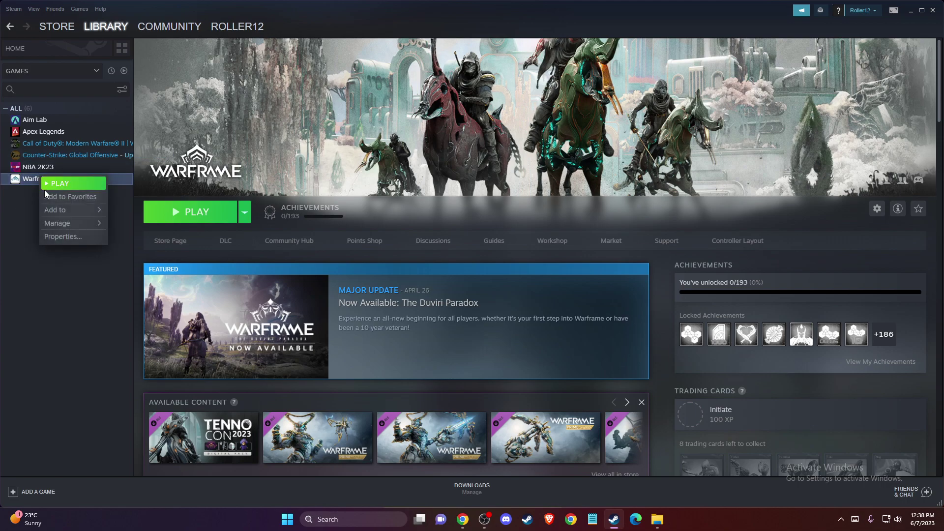
{"action": "left_click", "coordinate": [67, 235]}
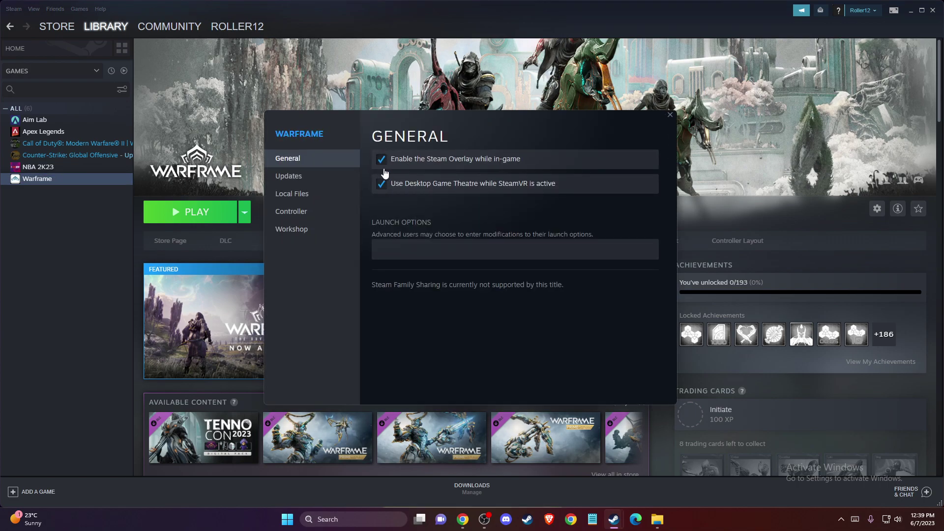
{"action": "left_click", "coordinate": [381, 162]}
{"action": "left_click", "coordinate": [669, 116]}
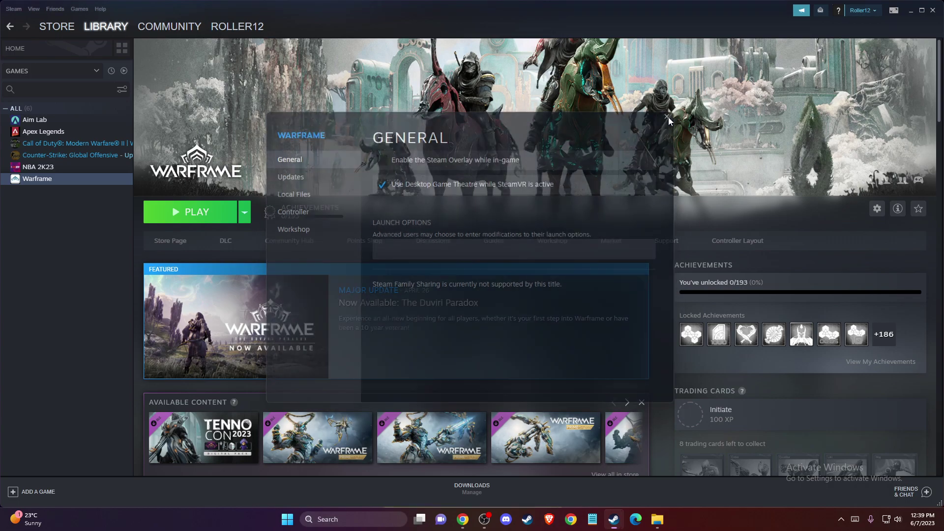
Disable the Steam Overlay while in-game in Steam's global In-Game settings and close the settings window.
{"action": "left_click", "coordinate": [14, 9]}
{"action": "left_click", "coordinate": [23, 71]}
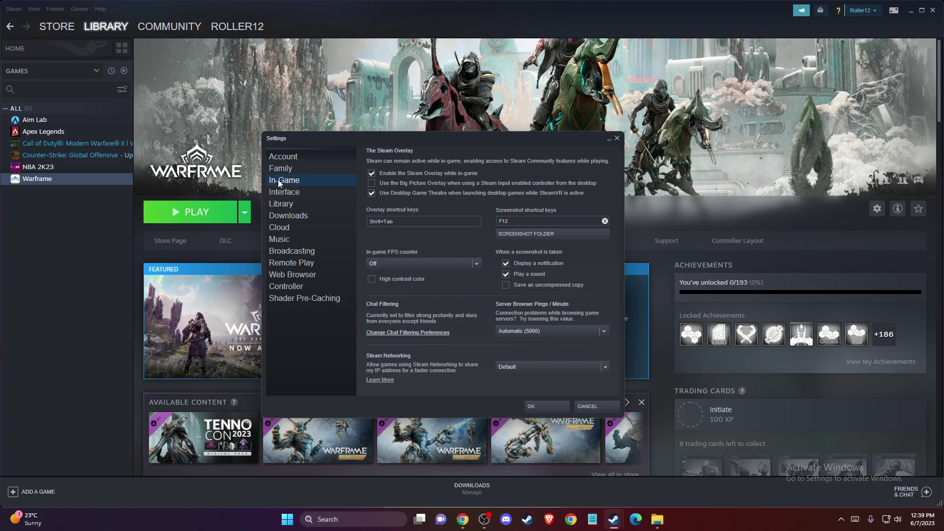
{"action": "left_click", "coordinate": [371, 174]}
{"action": "left_click", "coordinate": [616, 139]}
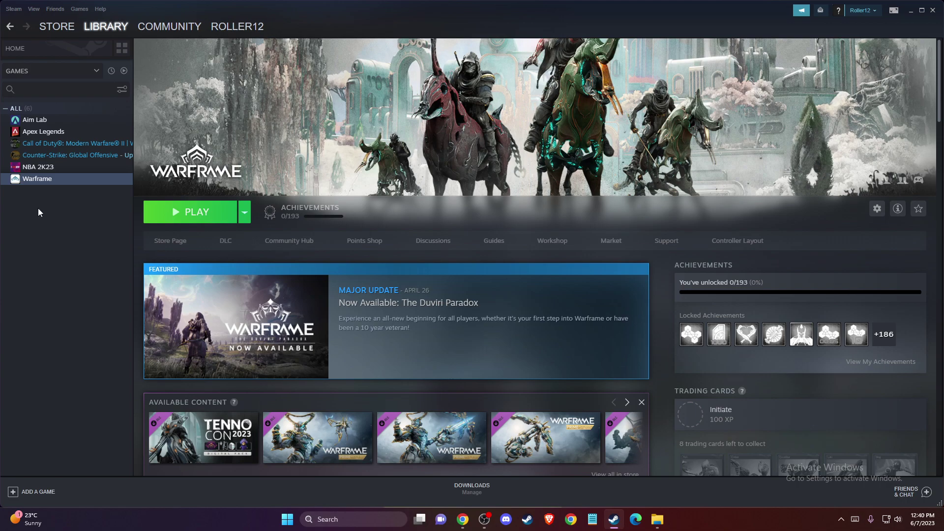
{"action": "right_click", "coordinate": [48, 179]}
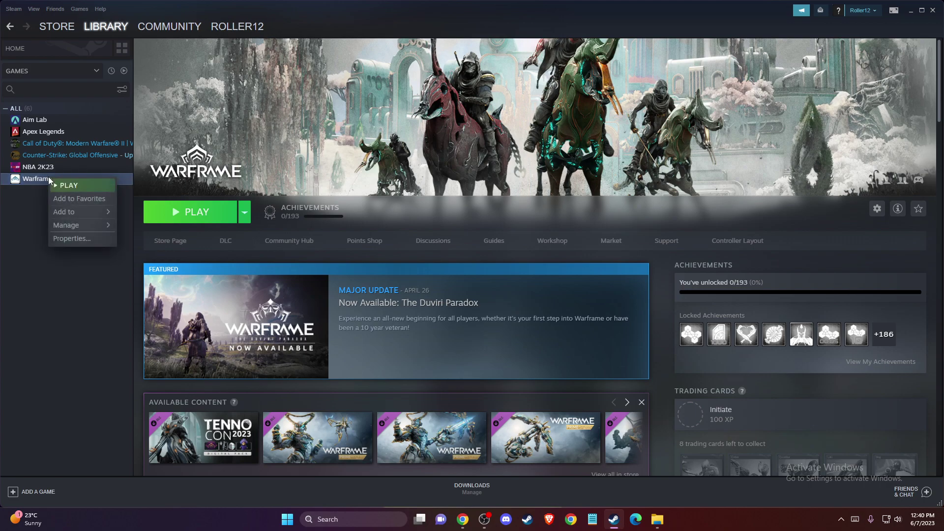
{"action": "mouse_move", "coordinate": [69, 224]}
{"action": "mouse_move", "coordinate": [56, 30]}
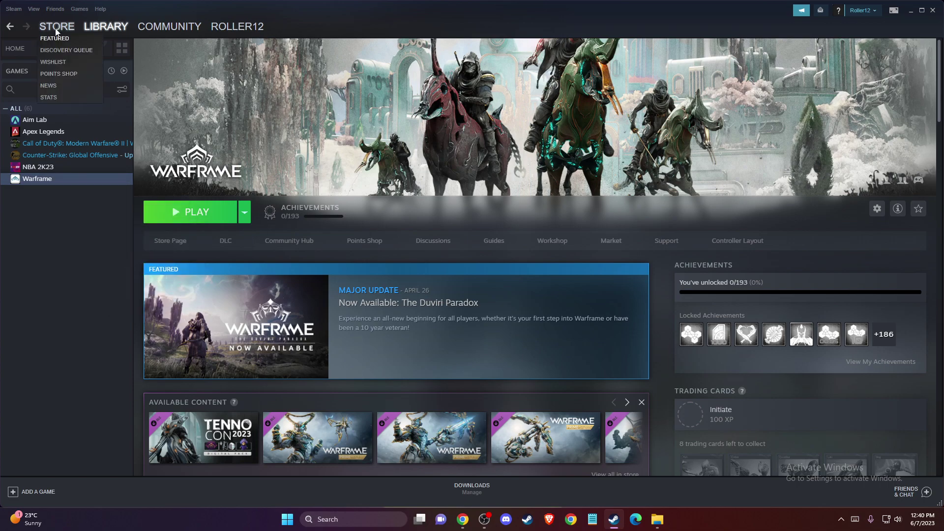